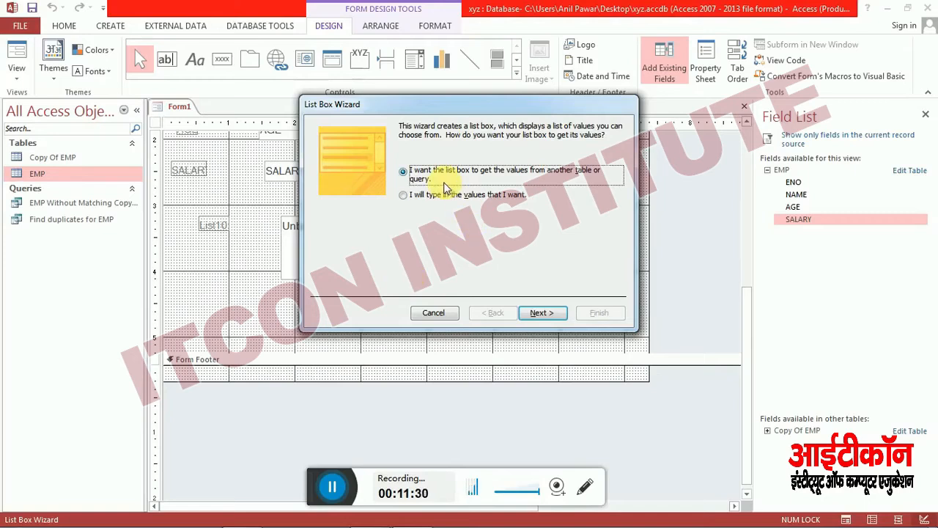
- Discard the unfinished list box and draw a new one on the form below the SALARY field
{"action": "left_click", "coordinate": [433, 312]}
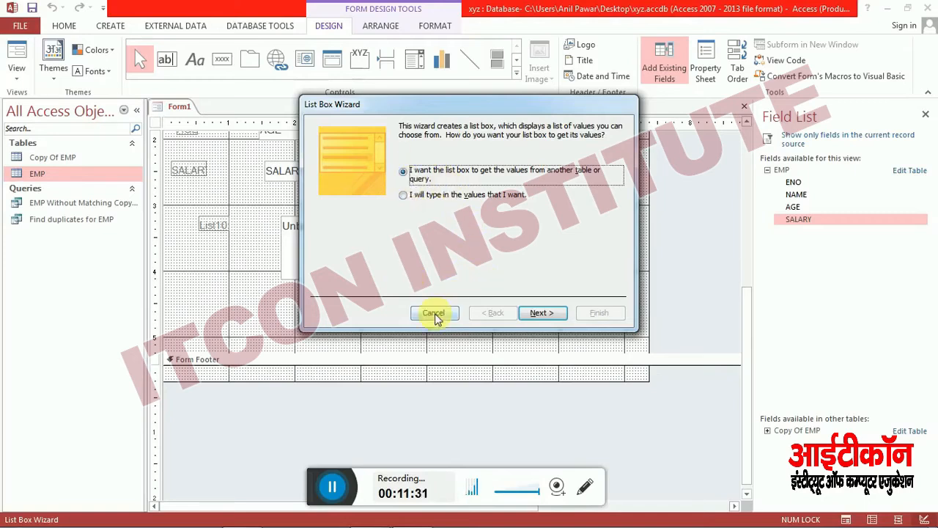
{"action": "key", "text": "Delete"}
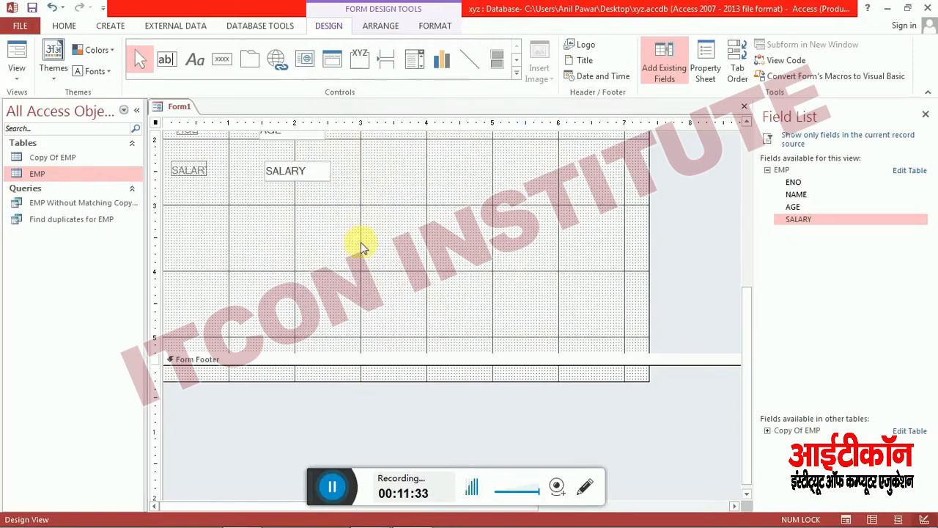
{"action": "left_click", "coordinate": [516, 72]}
{"action": "left_click", "coordinate": [140, 86]}
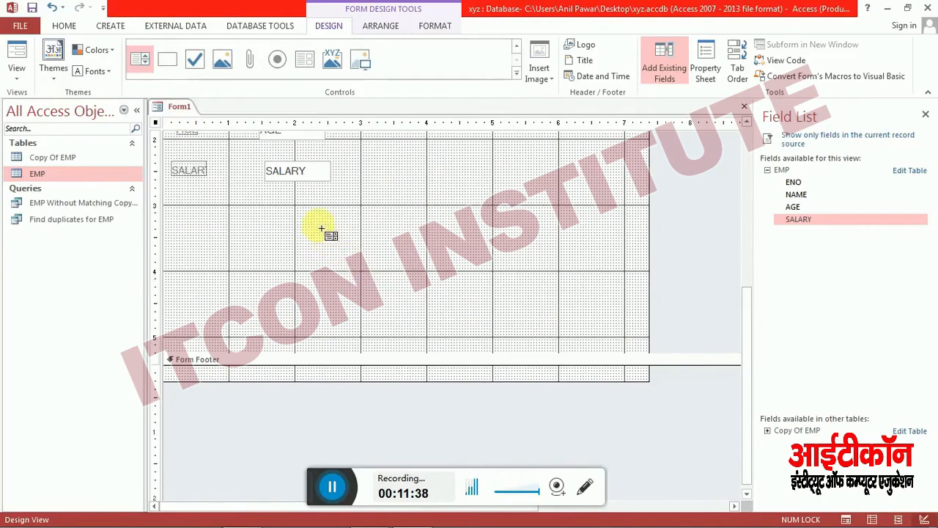
{"action": "left_click_drag", "start_coordinate": [300, 220], "coordinate": [377, 317]}
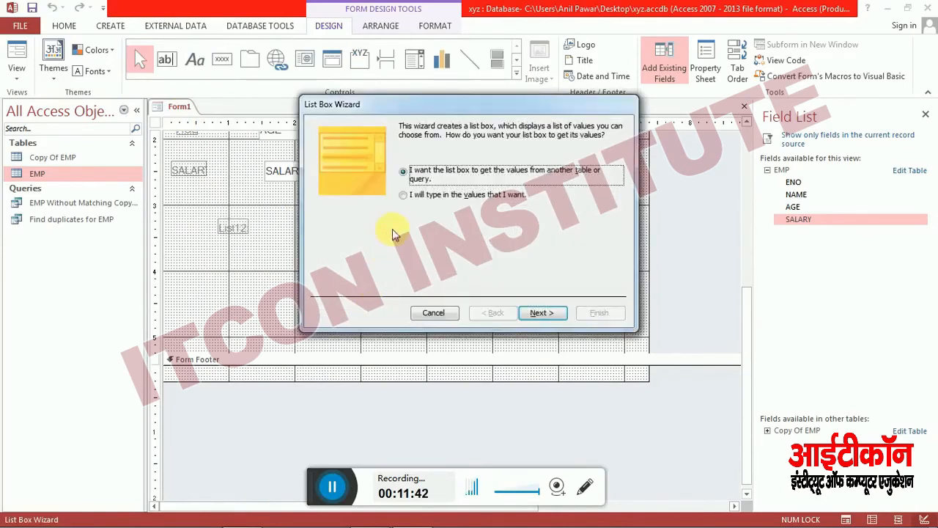
{"action": "left_click_drag", "start_coordinate": [397, 112], "coordinate": [305, 105]}
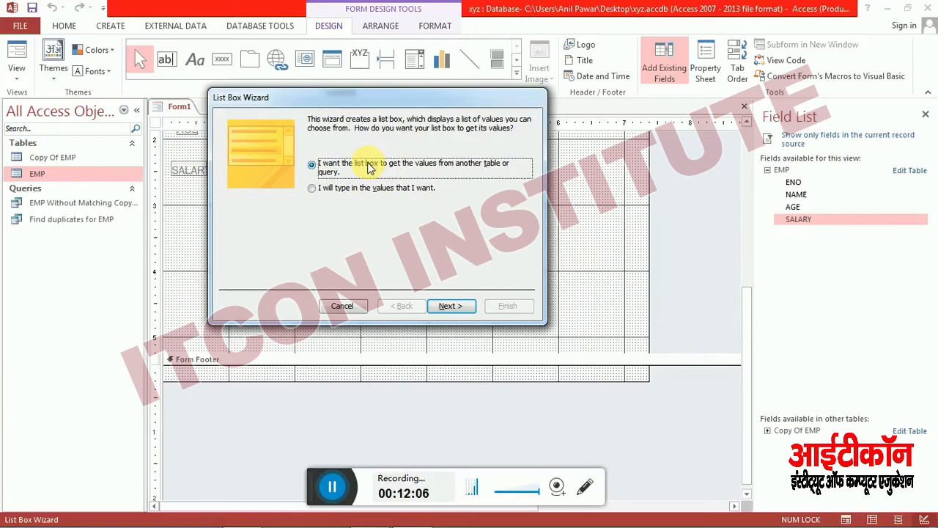
- Set the list box to get its values from another table or query, using the EMP table
{"action": "left_click", "coordinate": [344, 192]}
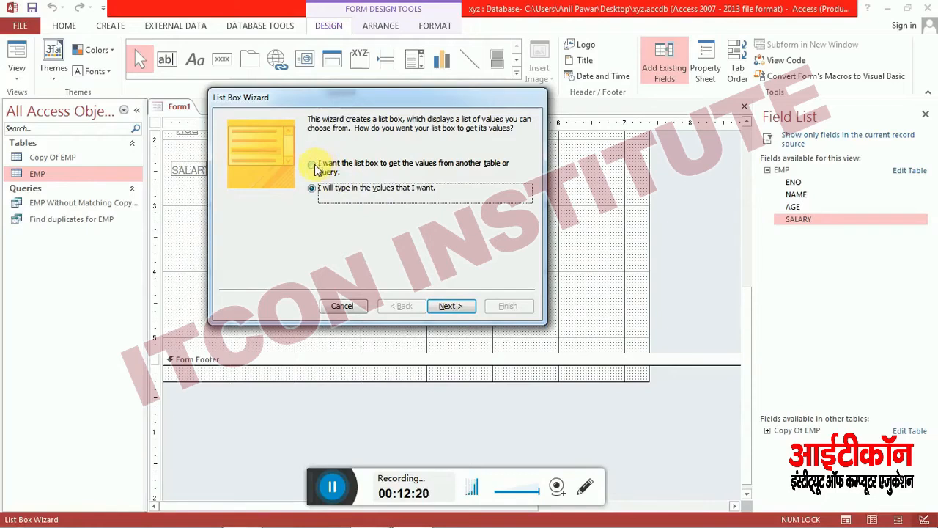
{"action": "left_click", "coordinate": [317, 169]}
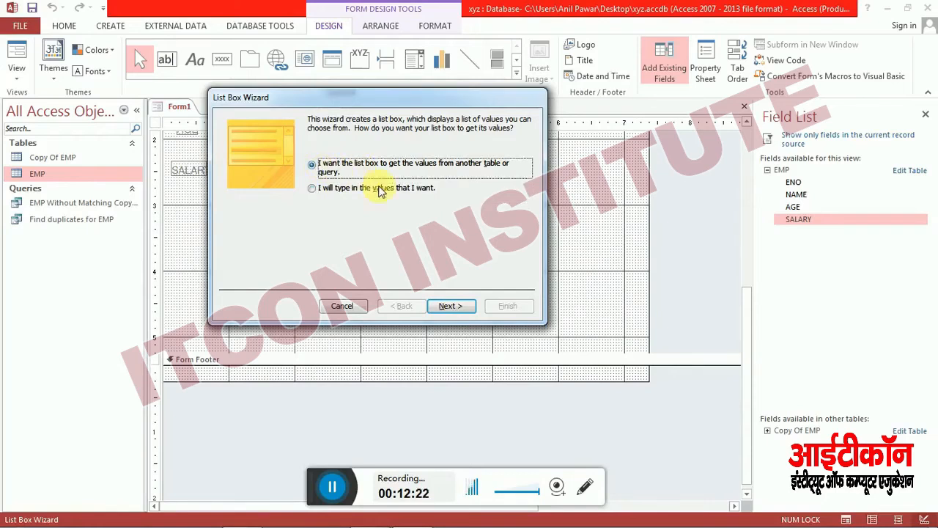
{"action": "left_click", "coordinate": [450, 307]}
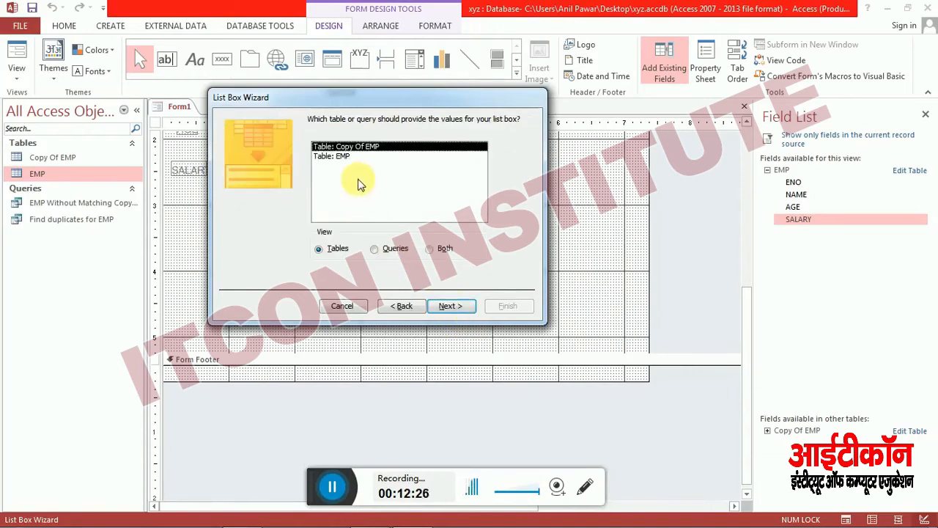
{"action": "left_click", "coordinate": [346, 156]}
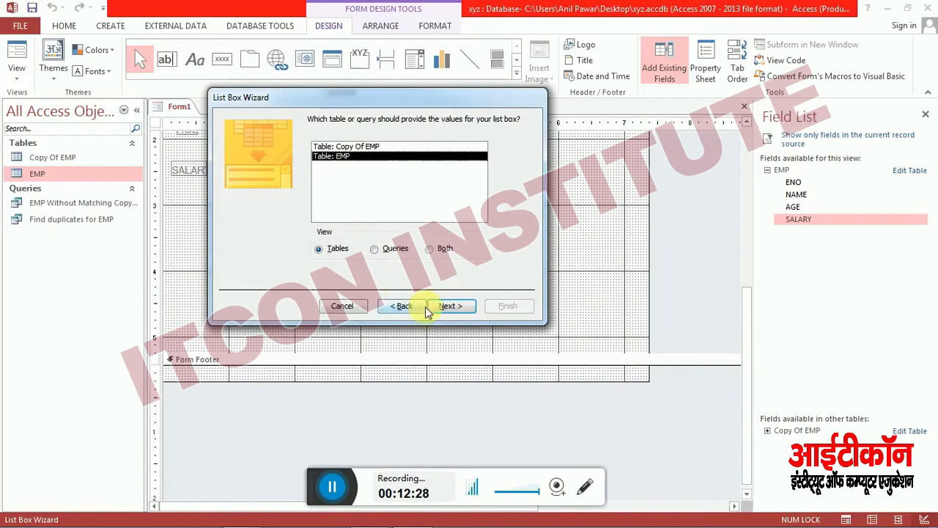
{"action": "left_click", "coordinate": [448, 306]}
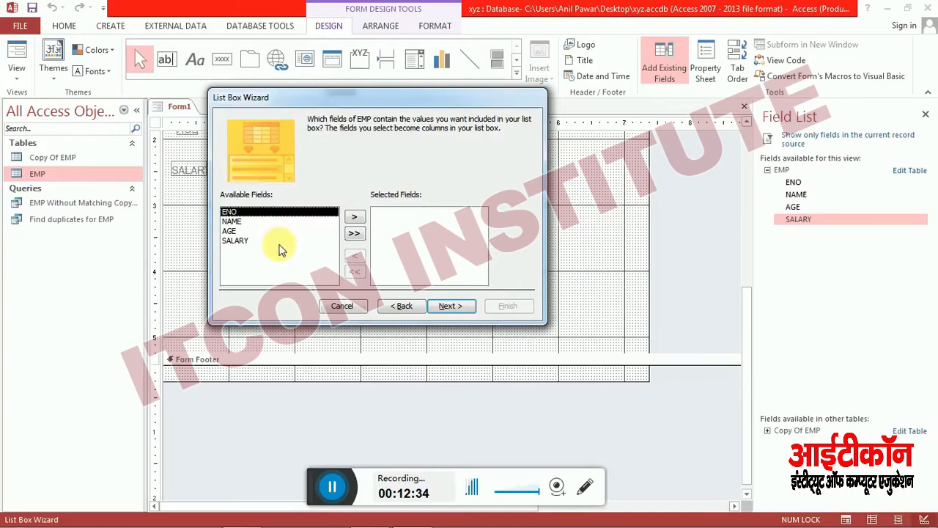
- Include only the NAME field of EMP as the list box's column
{"action": "left_click", "coordinate": [242, 221]}
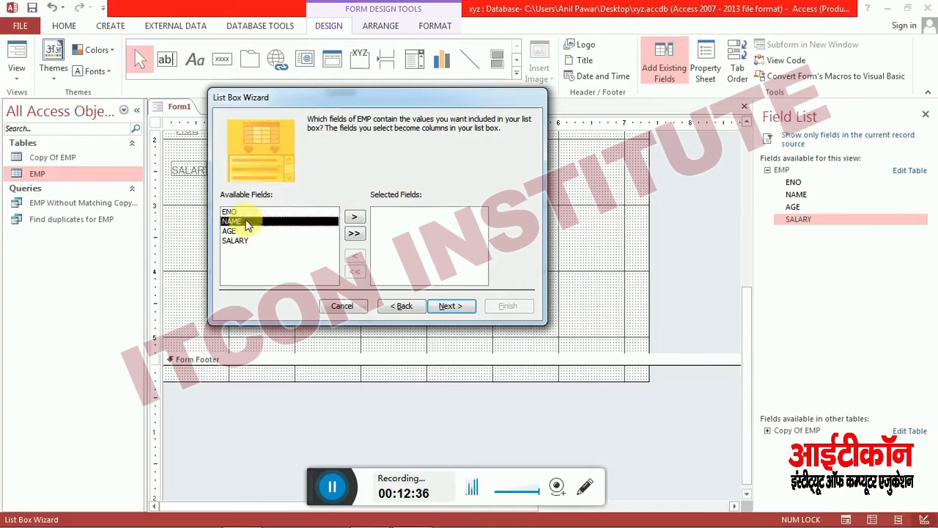
{"action": "left_click", "coordinate": [355, 219]}
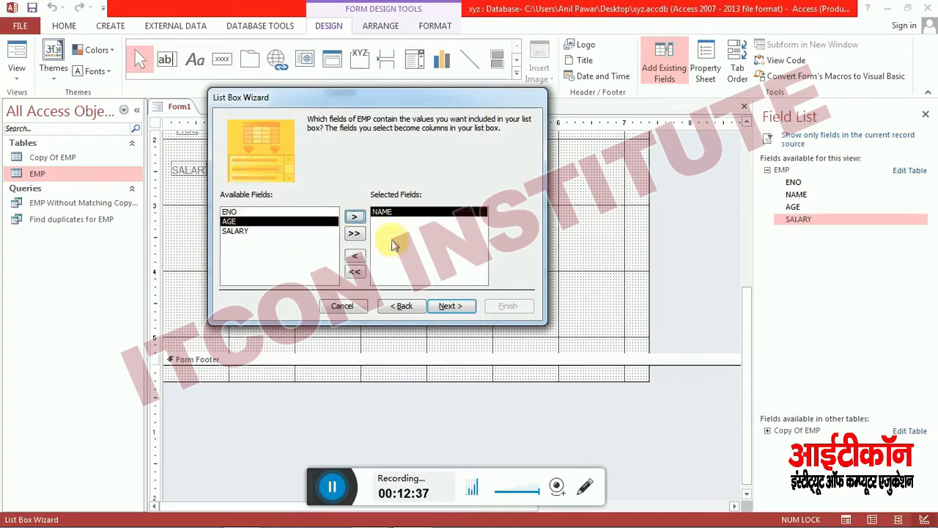
{"action": "left_click", "coordinate": [449, 307]}
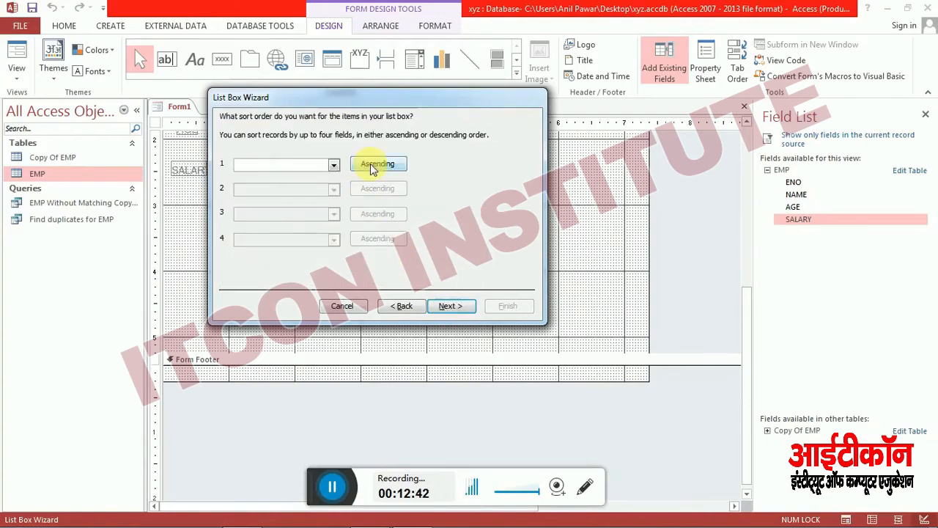
{"action": "left_click", "coordinate": [449, 307]}
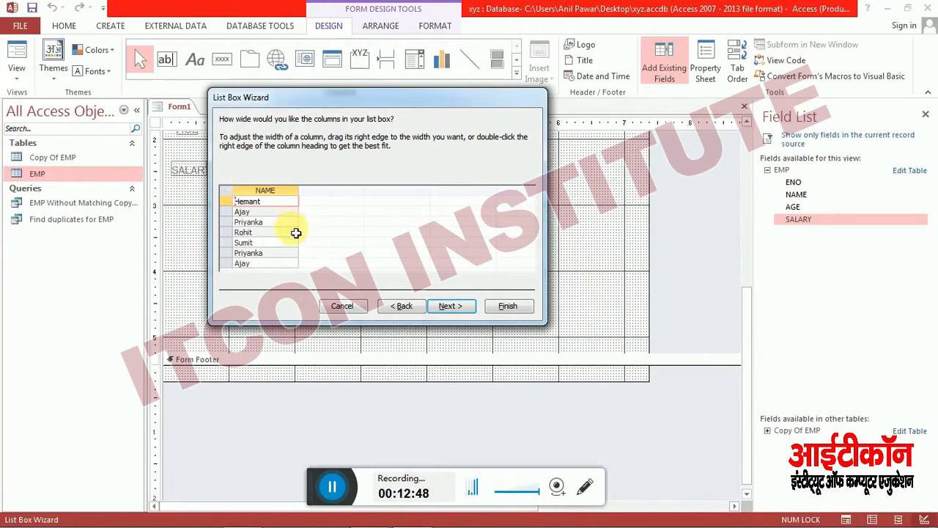
{"action": "left_click", "coordinate": [400, 308]}
{"action": "left_click", "coordinate": [364, 166]}
{"action": "left_click", "coordinate": [444, 305]}
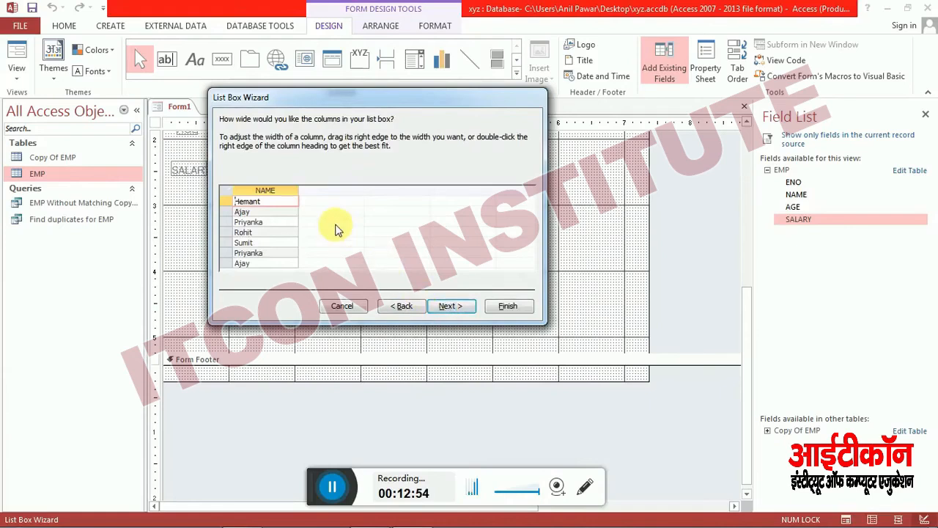
{"action": "left_click", "coordinate": [396, 307]}
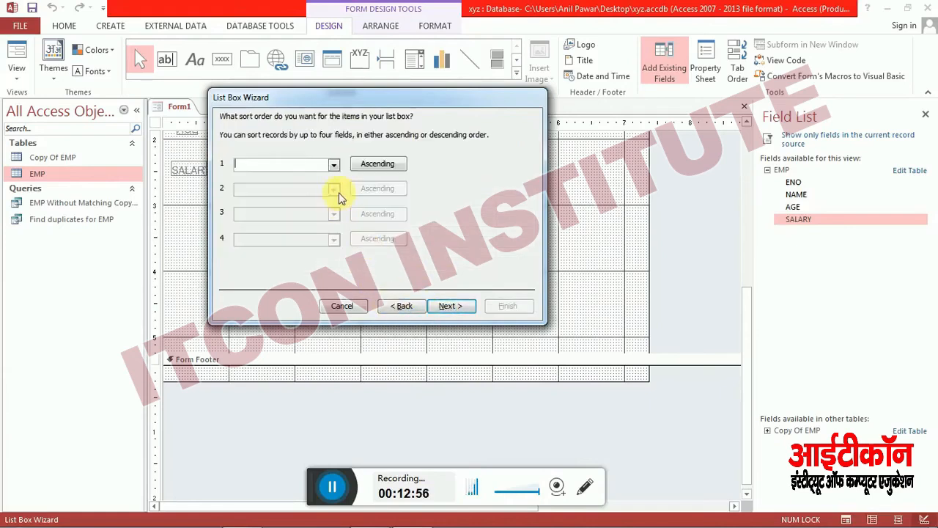
- Sort the list box items by NAME ascending and finish the wizard with the value remembered for later use
{"action": "left_click", "coordinate": [334, 165]}
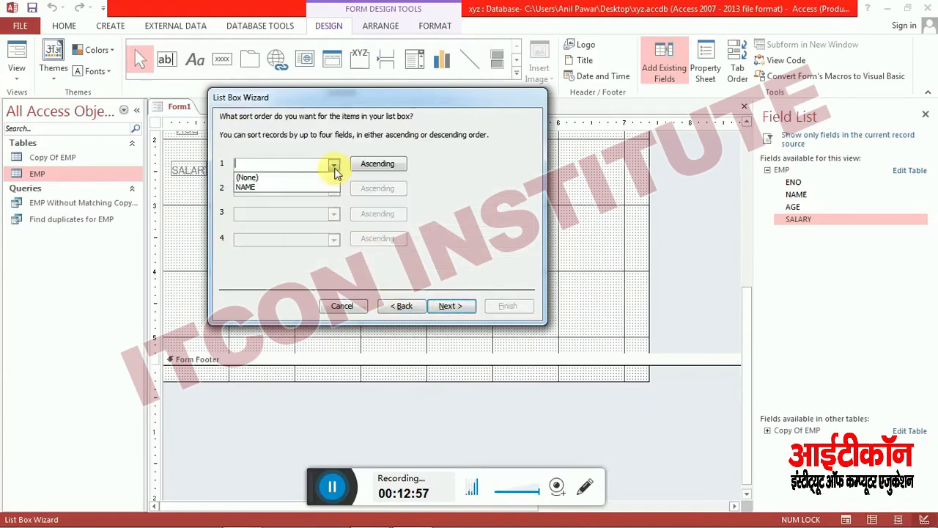
{"action": "left_click", "coordinate": [284, 184]}
{"action": "left_click", "coordinate": [448, 306]}
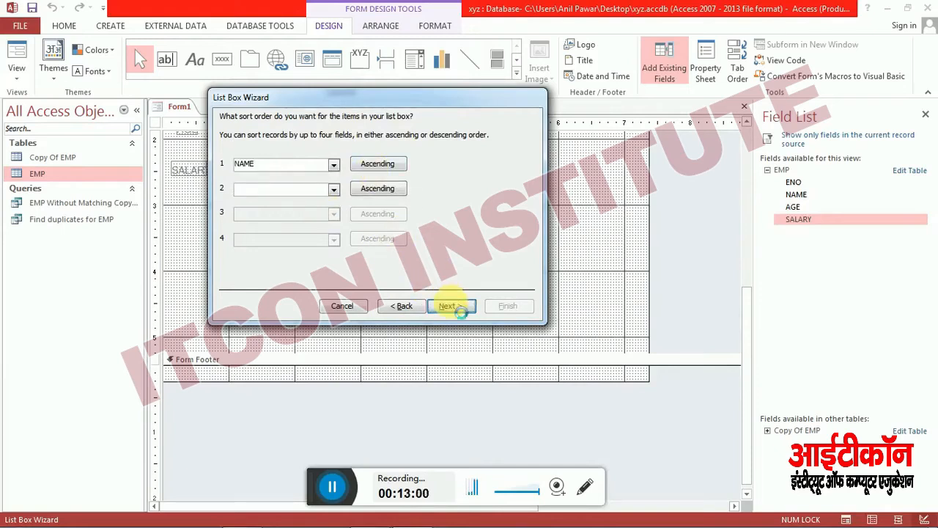
{"action": "left_click", "coordinate": [452, 307]}
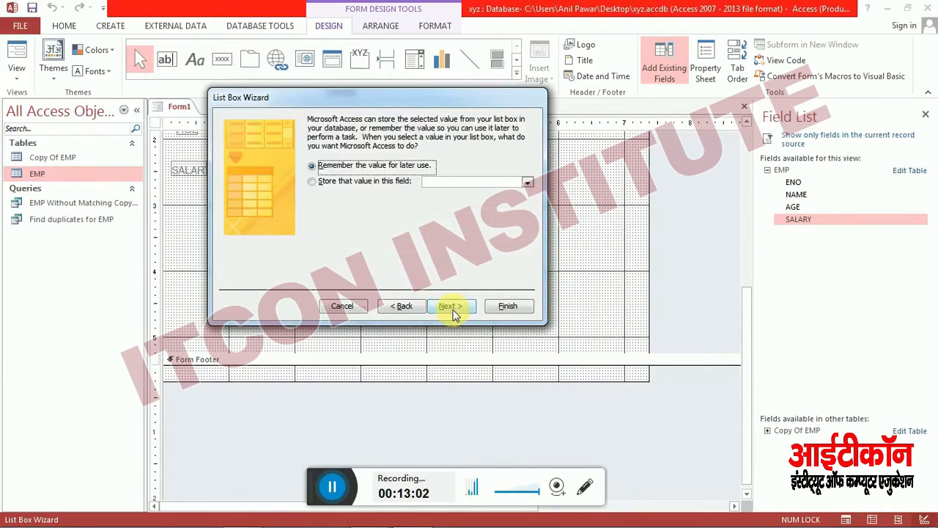
{"action": "left_click", "coordinate": [505, 308]}
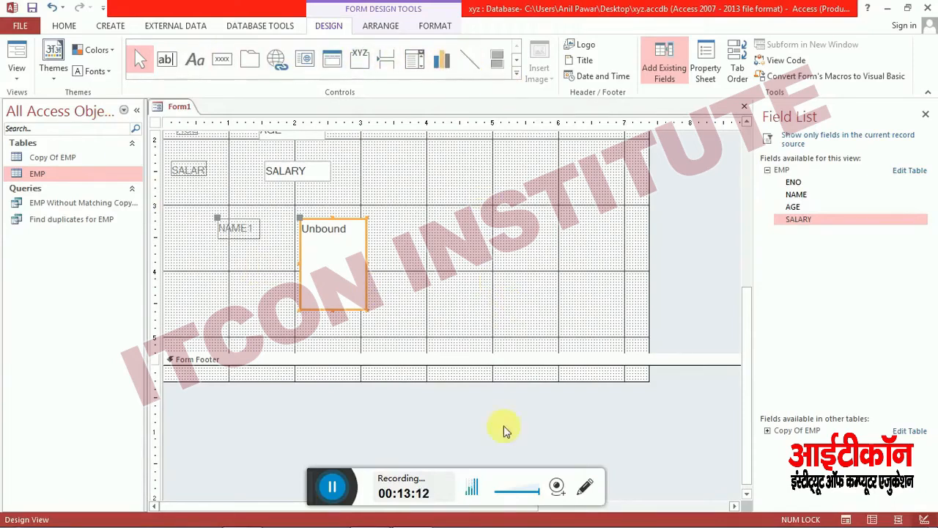
- Switch to the WordPad notes to read the Combobox description, and return to the Access form
{"action": "mouse_move", "coordinate": [436, 522]}
{"action": "left_click", "coordinate": [372, 522]}
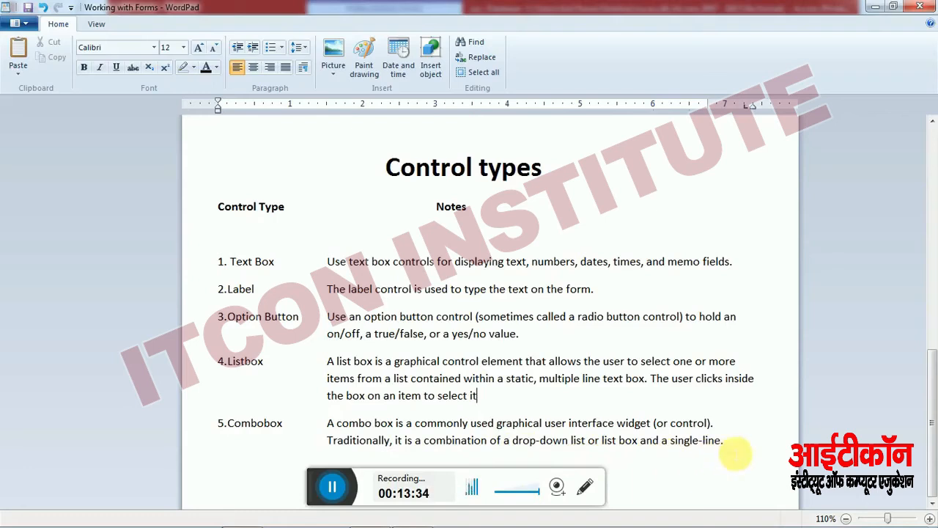
{"action": "key", "text": "alt+Tab"}
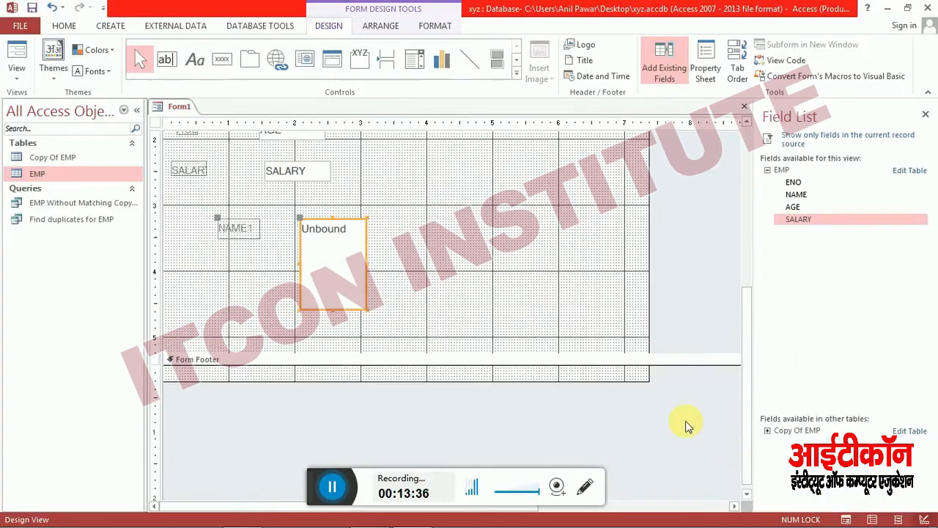
{"action": "left_click", "coordinate": [413, 62]}
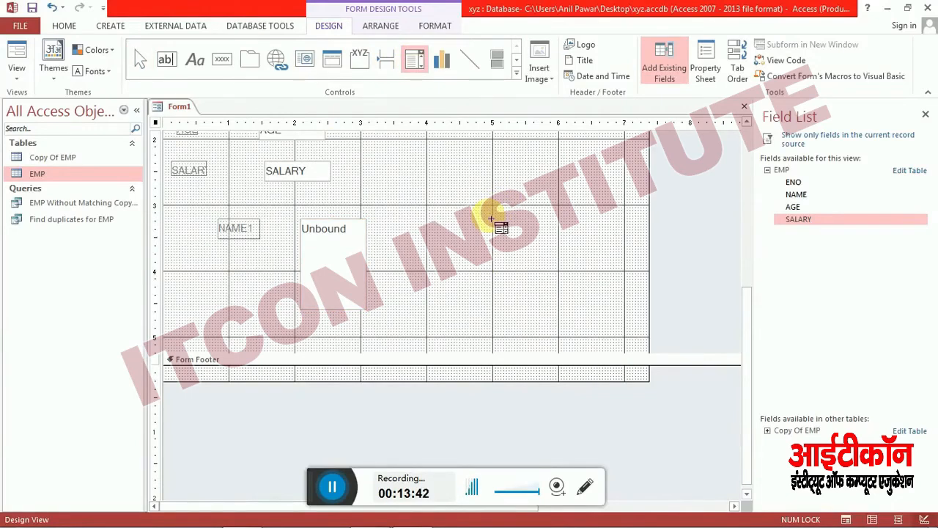
{"action": "mouse_move", "coordinate": [449, 215]}
{"action": "left_mouse_down"}
{"action": "mouse_move", "coordinate": [465, 226]}
{"action": "mouse_move", "coordinate": [616, 234]}
{"action": "left_mouse_up"}
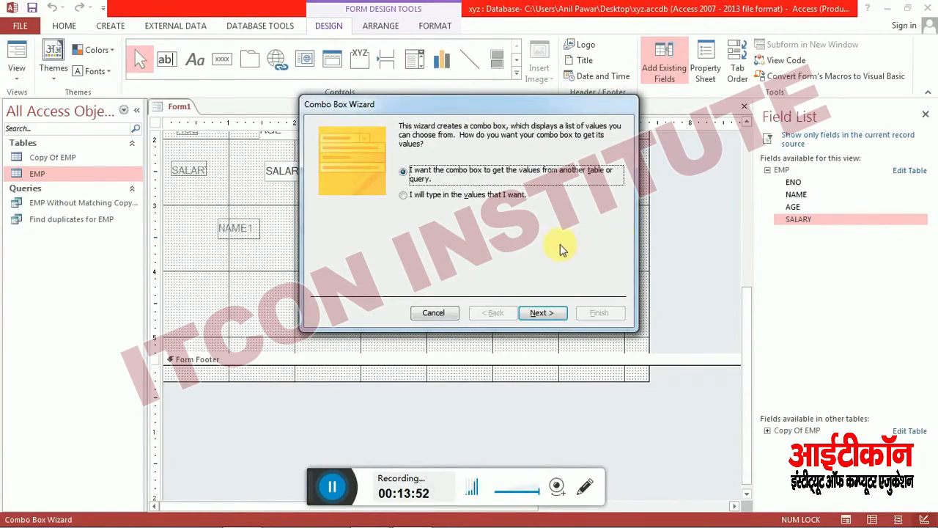
{"action": "left_click", "coordinate": [434, 312]}
{"action": "key", "text": "Delete"}
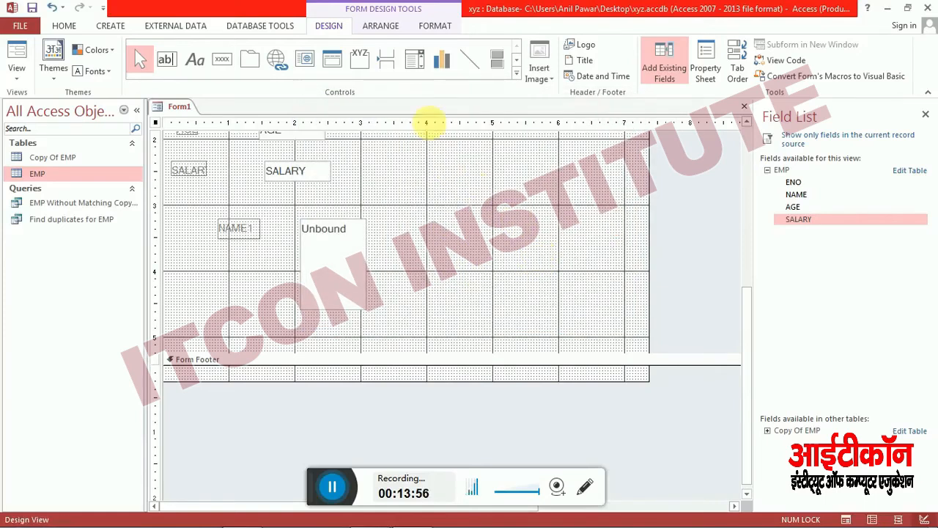
- Draw a combo box beside the list box and choose to type in its values
{"action": "left_click", "coordinate": [413, 65]}
{"action": "left_click_drag", "start_coordinate": [444, 222], "coordinate": [596, 250]}
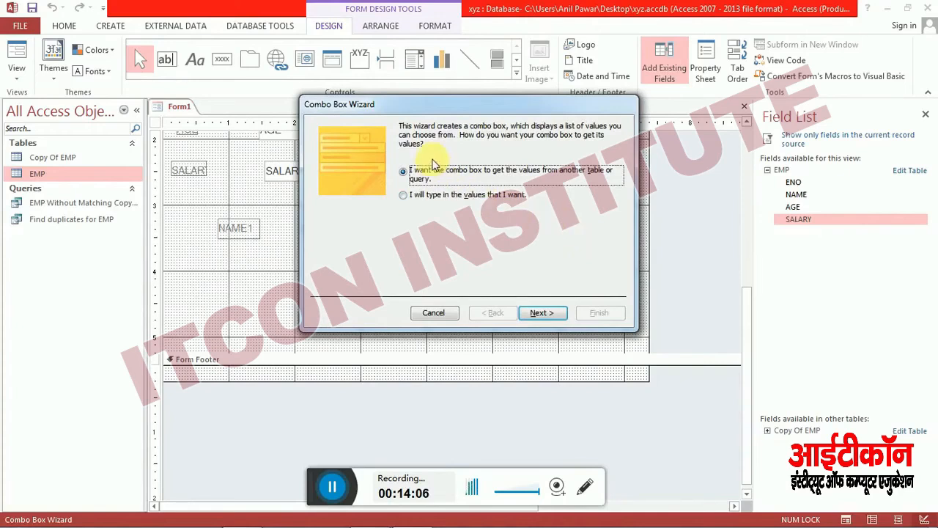
{"action": "left_click", "coordinate": [433, 197]}
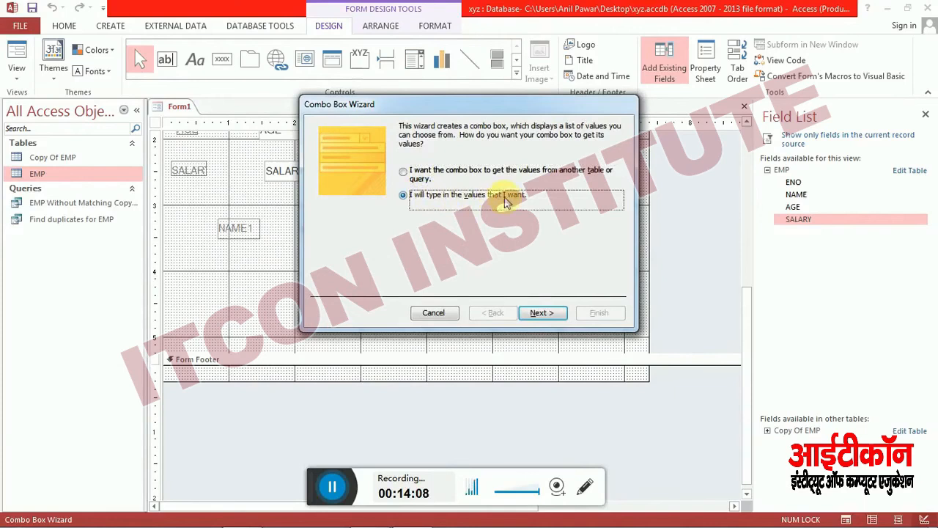
{"action": "left_click", "coordinate": [542, 315]}
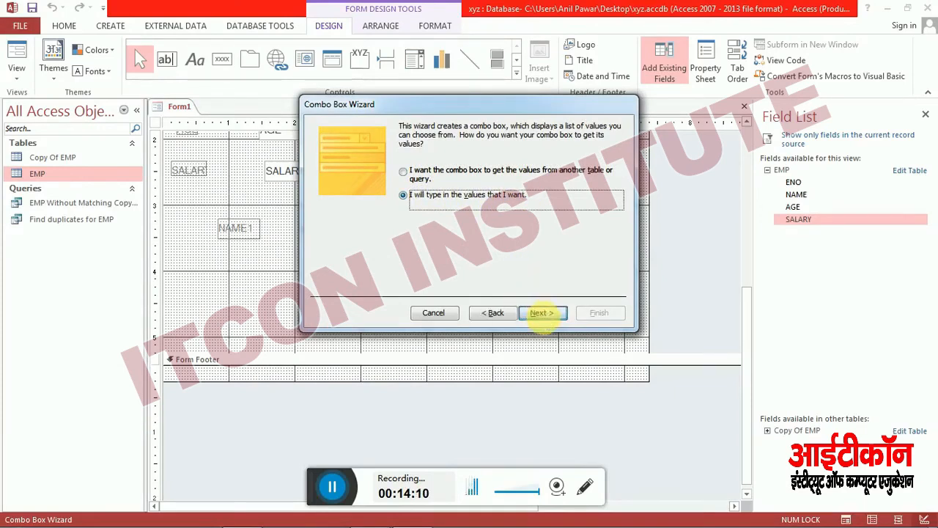
- Enter GEN, OBC, SC, ST and OTHER as the combo box values in a single column
{"action": "left_click", "coordinate": [374, 217]}
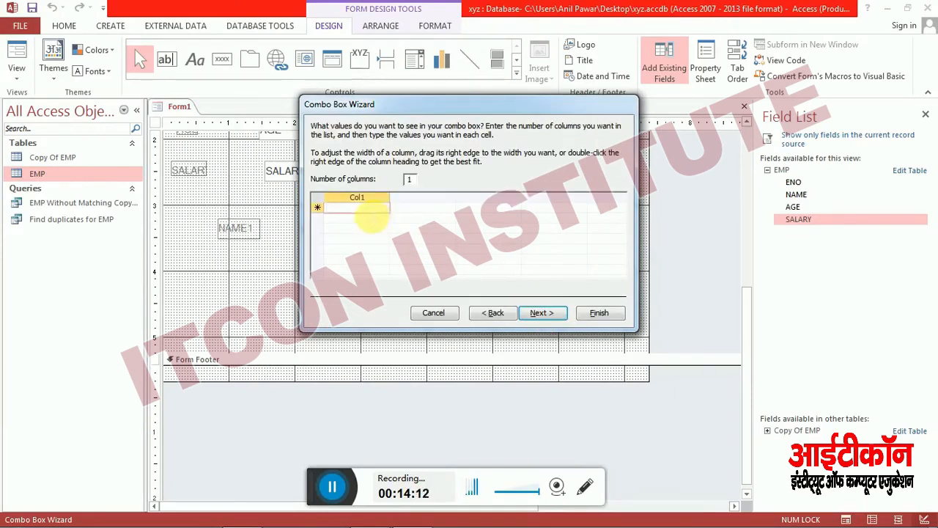
{"action": "type", "text": "GEN"}
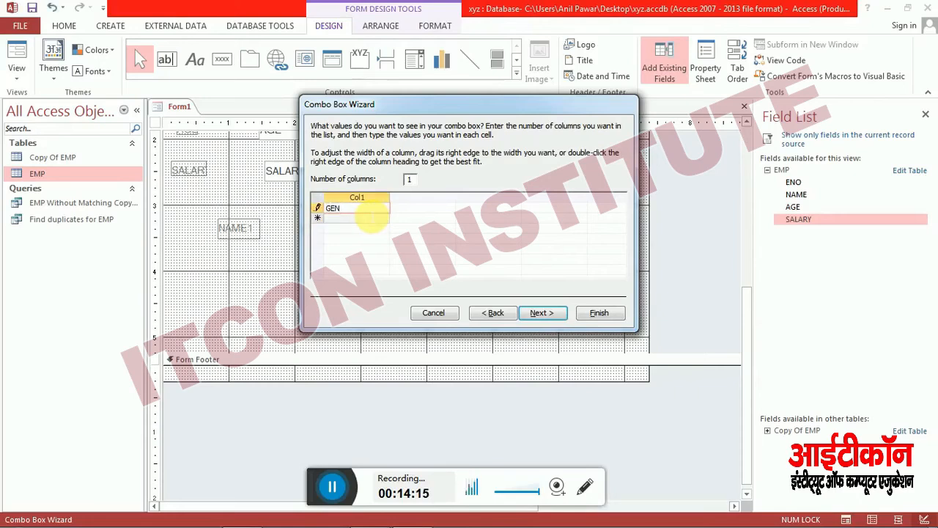
{"action": "key", "text": "Return"}
{"action": "type", "text": "OBC"}
{"action": "key", "text": "Return"}
{"action": "type", "text": "SC"}
{"action": "key", "text": "Return"}
{"action": "type", "text": "ST"}
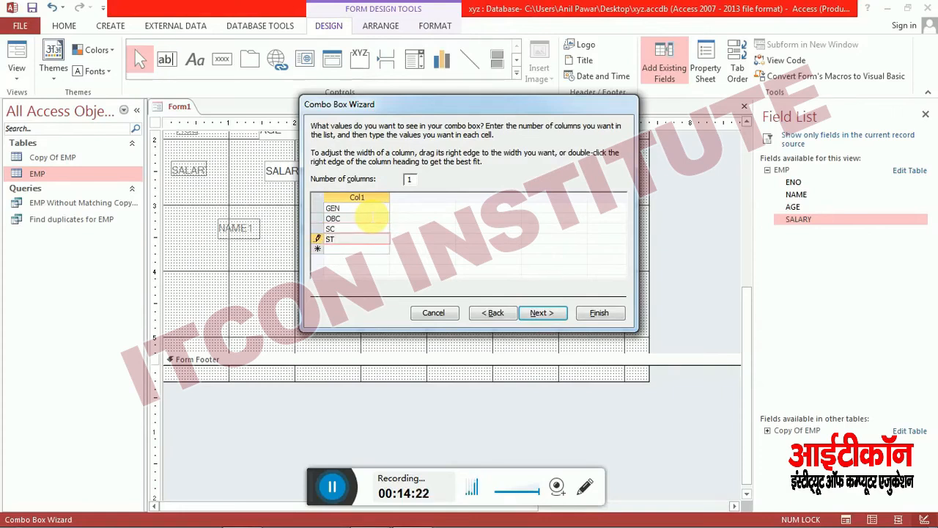
{"action": "key", "text": "Return"}
{"action": "type", "text": "OTHER"}
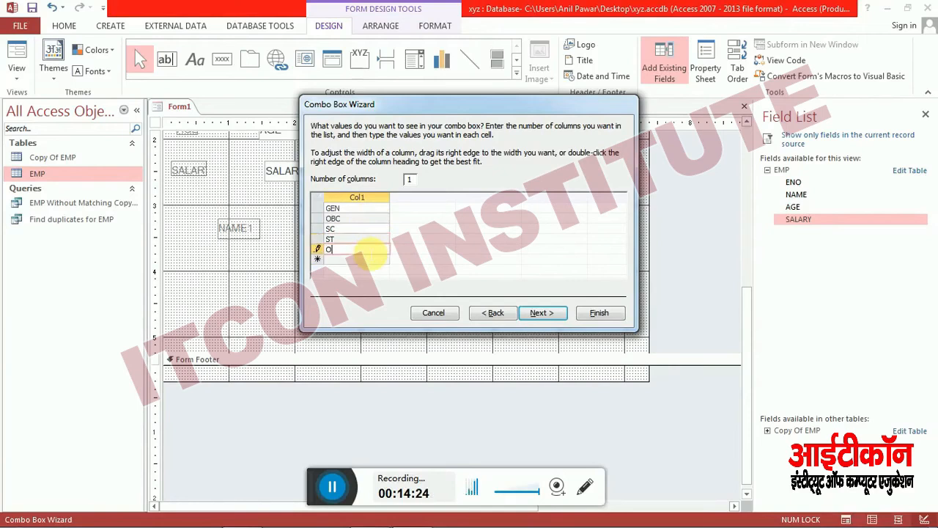
- Finish the combo box wizard with the value remembered for later use and the default label Col1
{"action": "left_click", "coordinate": [540, 321]}
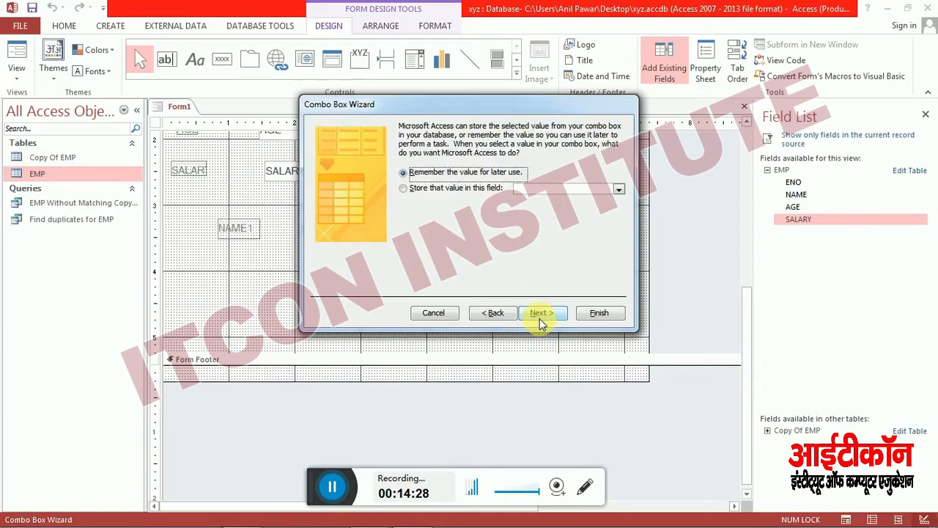
{"action": "left_click", "coordinate": [540, 320]}
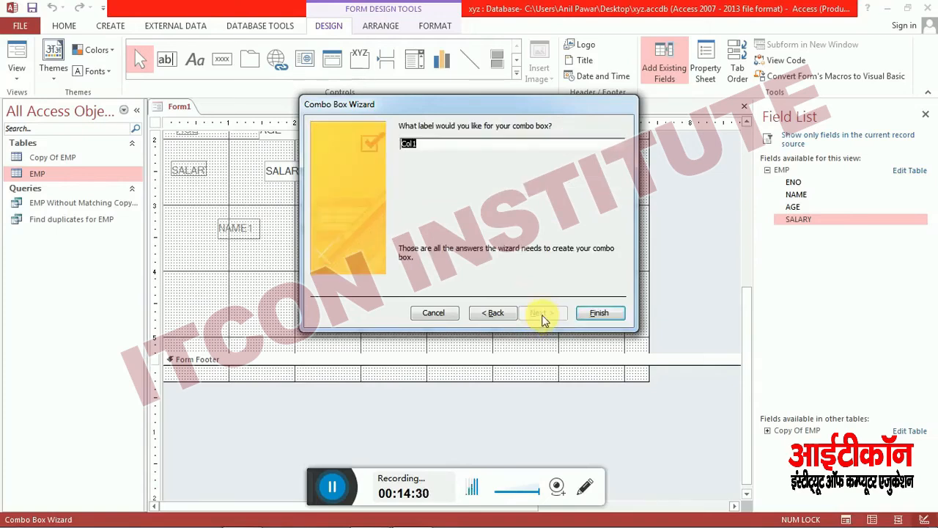
{"action": "left_click", "coordinate": [595, 320]}
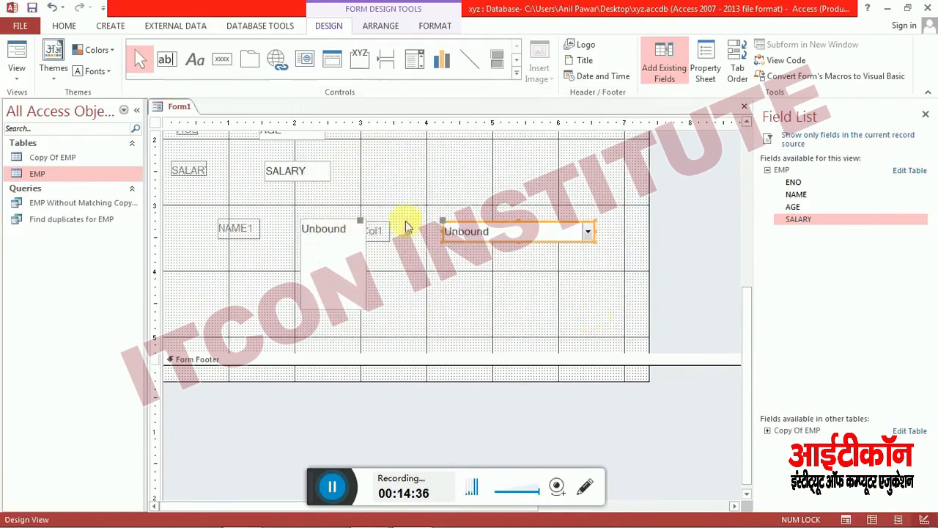
- Move the Col1 combo box and its label clear of the list box, and close the form, saving it as Form1
{"action": "left_click", "coordinate": [376, 230]}
{"action": "left_click_drag", "start_coordinate": [389, 225], "coordinate": [400, 232]}
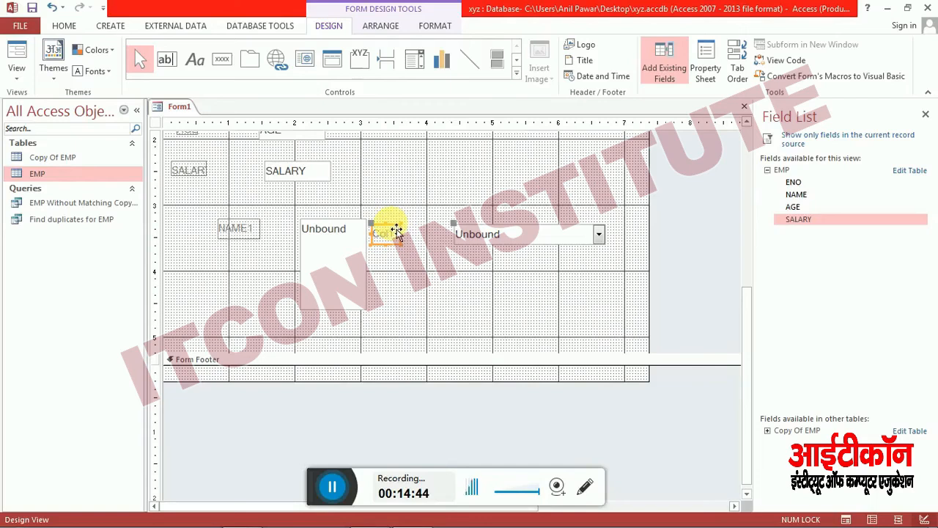
{"action": "key", "text": "ctrl+w"}
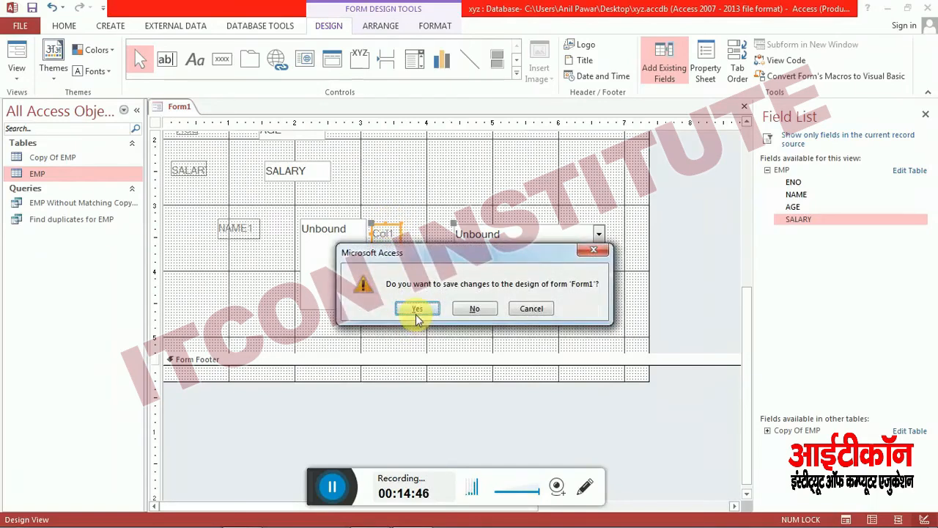
{"action": "left_click", "coordinate": [416, 309]}
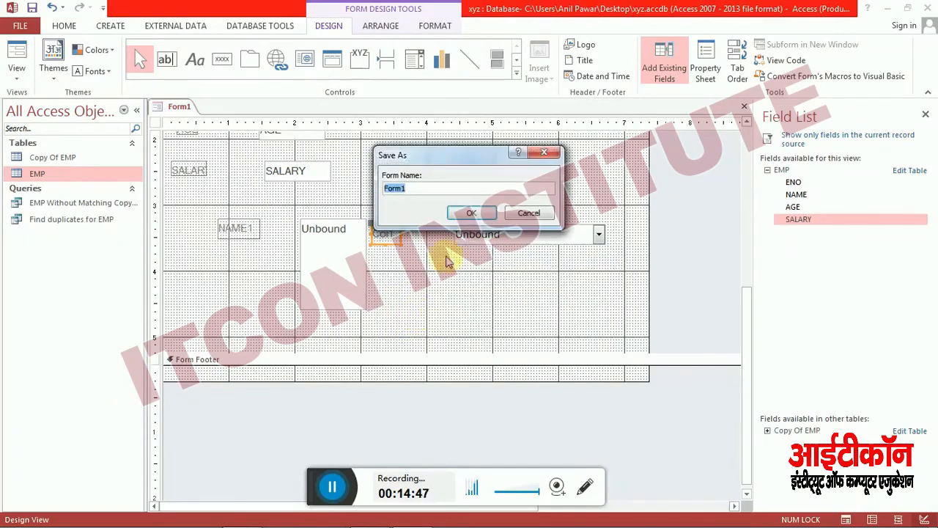
{"action": "left_click", "coordinate": [472, 214]}
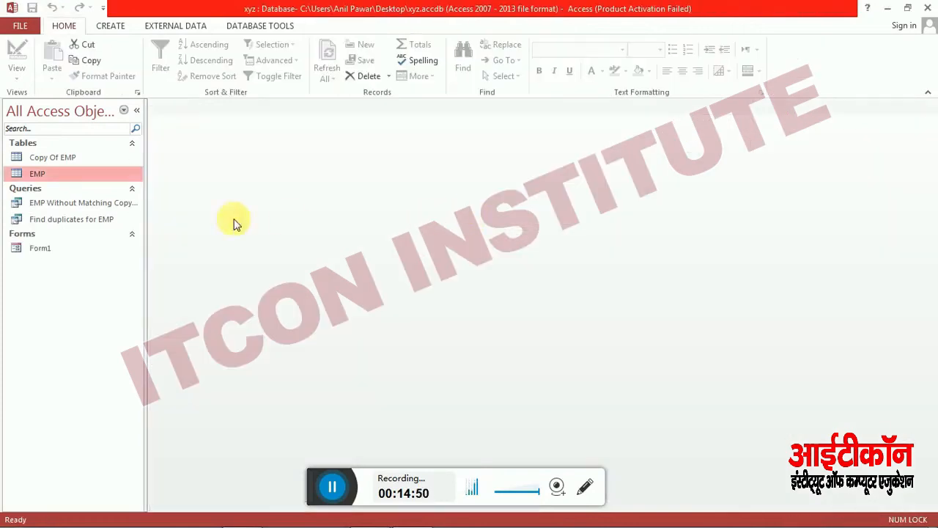
- Open the saved Form1 in Form view and look over its header, fields and controls
{"action": "left_click", "coordinate": [87, 253]}
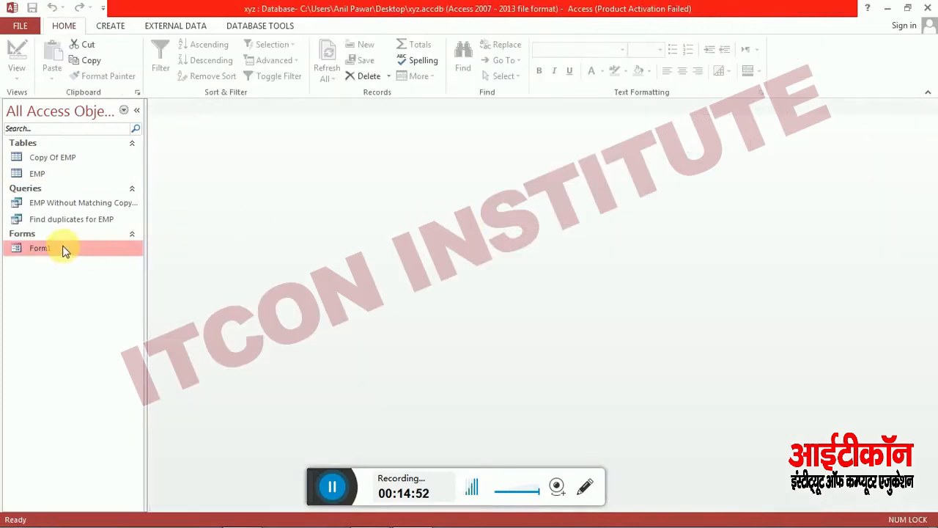
{"action": "double_click", "coordinate": [63, 251]}
{"action": "scroll", "coordinate": [439, 236], "scroll_direction": "down", "scroll_amount": 1}
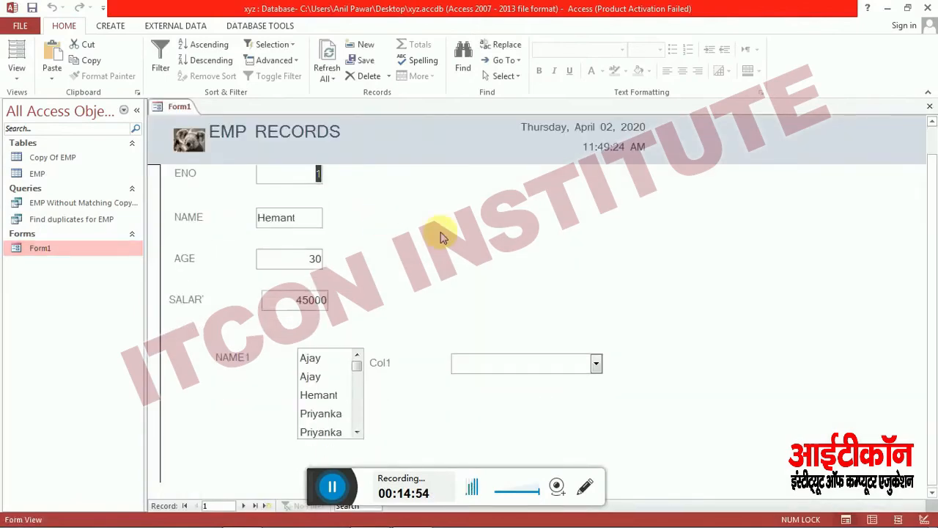
{"action": "scroll", "coordinate": [392, 207], "scroll_direction": "up", "scroll_amount": 1}
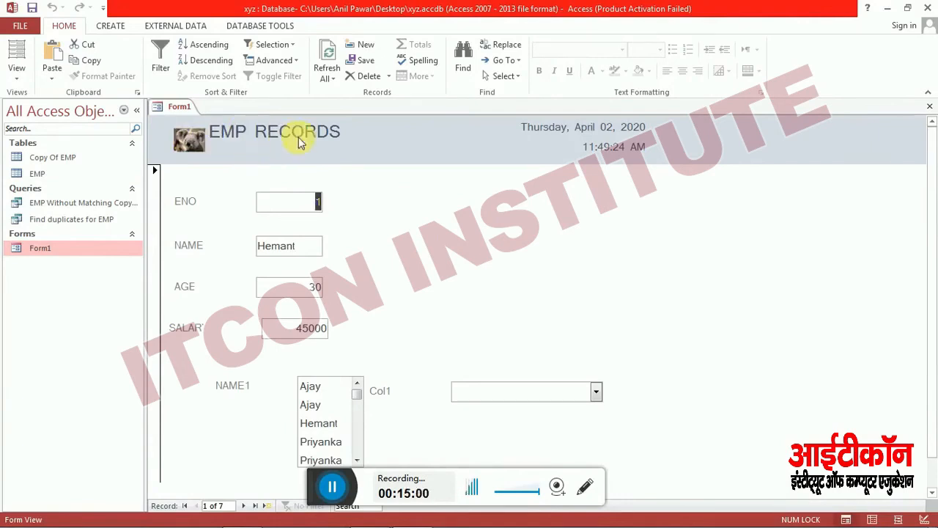
{"action": "left_click_drag", "start_coordinate": [932, 190], "coordinate": [928, 205]}
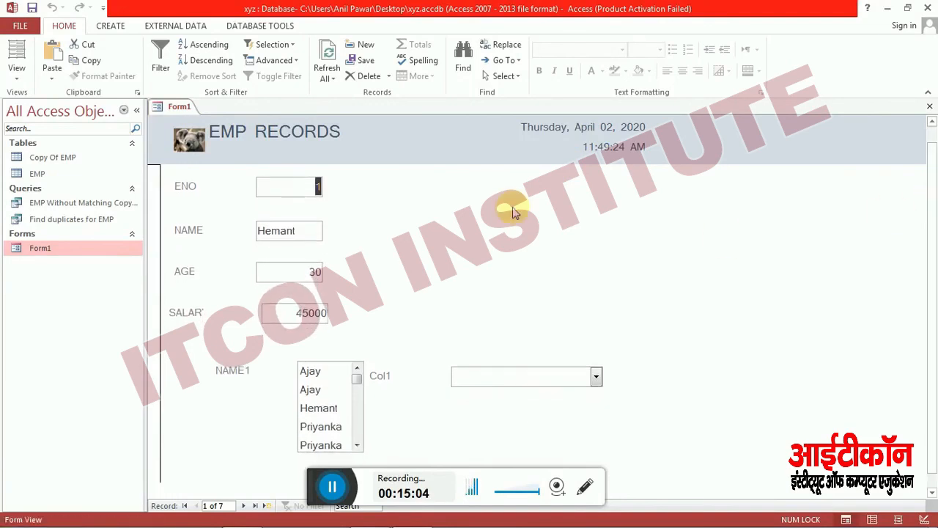
{"action": "left_click", "coordinate": [318, 189]}
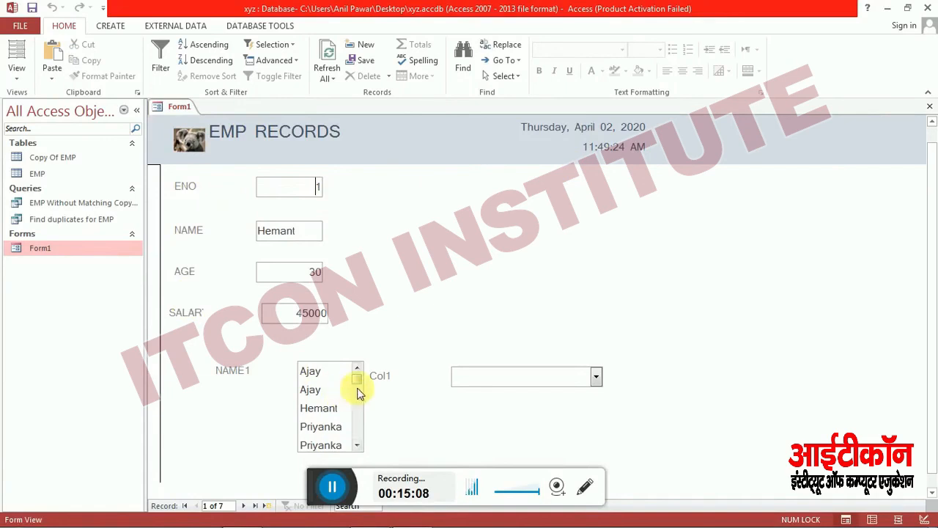
- Browse the names in the NAME1 list box and check the choices in the Col1 combo box without selecting one
{"action": "left_click", "coordinate": [357, 446]}
{"action": "left_click", "coordinate": [357, 446]}
{"action": "left_click", "coordinate": [357, 445]}
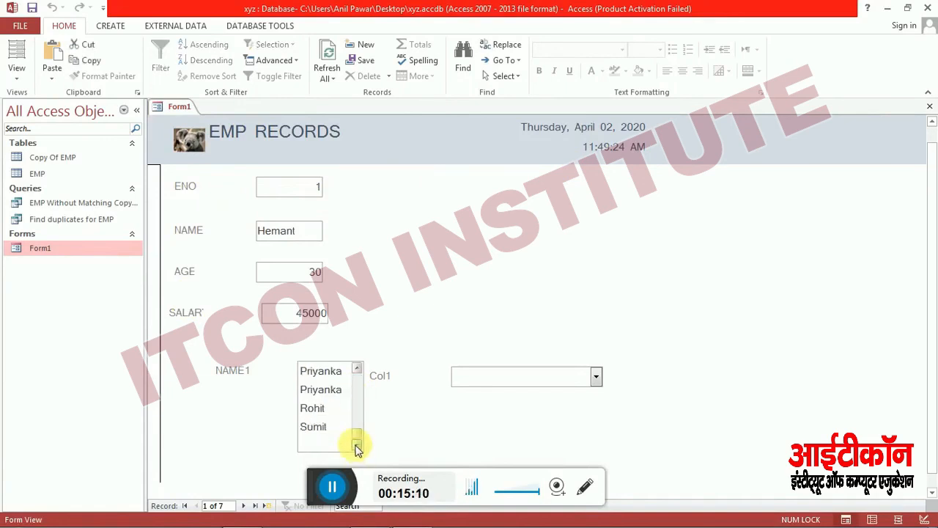
{"action": "left_click_drag", "start_coordinate": [357, 436], "coordinate": [364, 376]}
{"action": "left_click", "coordinate": [596, 378]}
{"action": "left_click", "coordinate": [597, 380]}
{"action": "left_click", "coordinate": [598, 382]}
{"action": "left_click", "coordinate": [686, 312]}
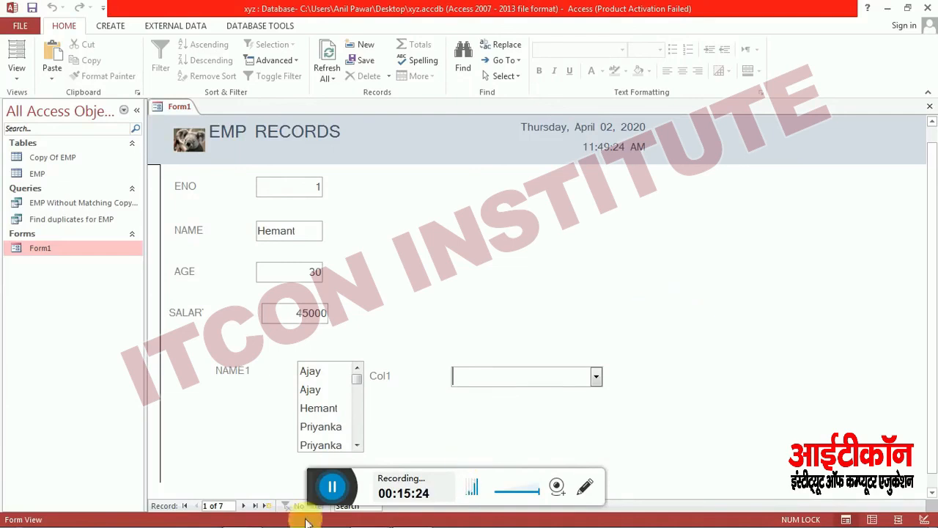
{"action": "left_click", "coordinate": [320, 480]}
{"action": "left_click_drag", "start_coordinate": [320, 480], "coordinate": [334, 429]}
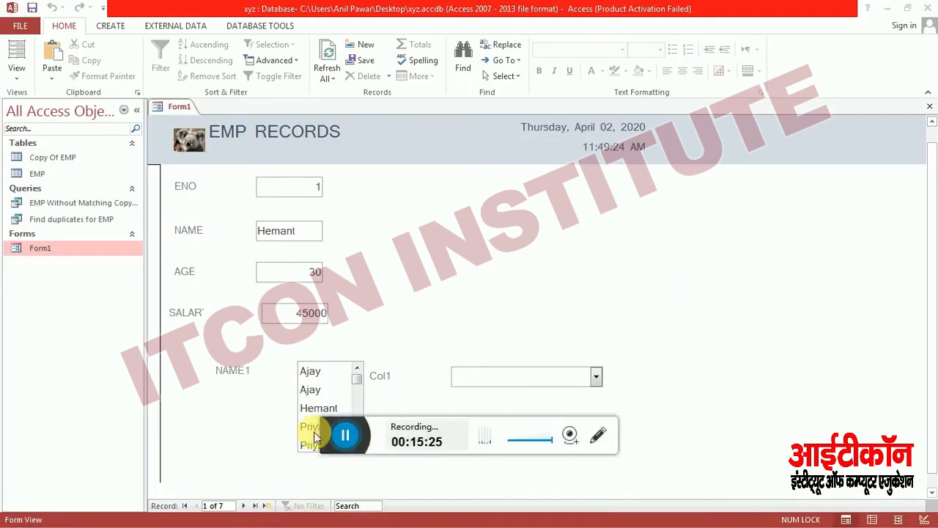
{"action": "left_click_drag", "start_coordinate": [329, 425], "coordinate": [433, 12]}
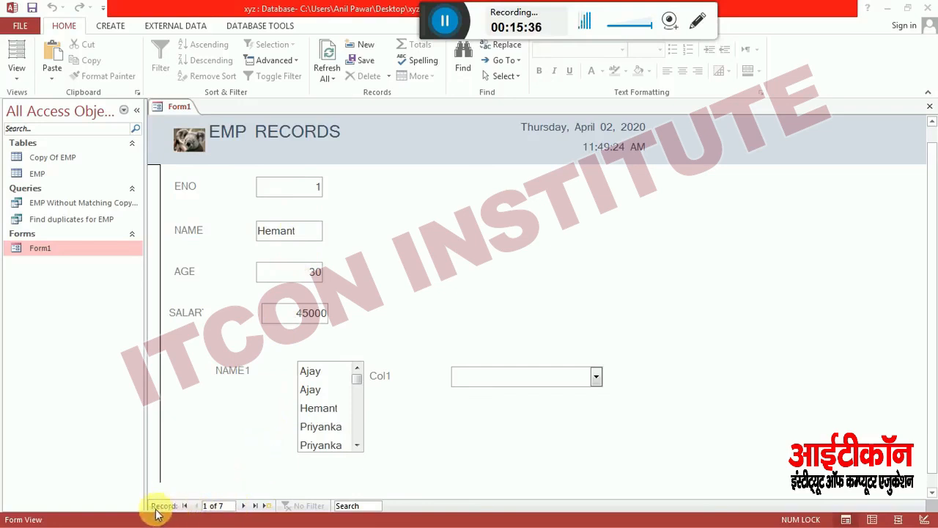
- Page forward through the EMP records one at a time from the first to the last
{"action": "left_click", "coordinate": [246, 506]}
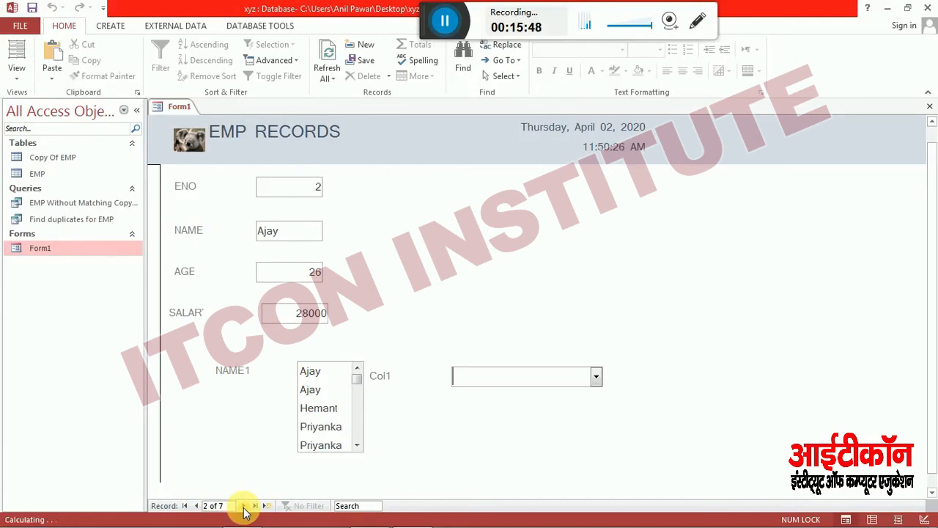
{"action": "left_click", "coordinate": [246, 505]}
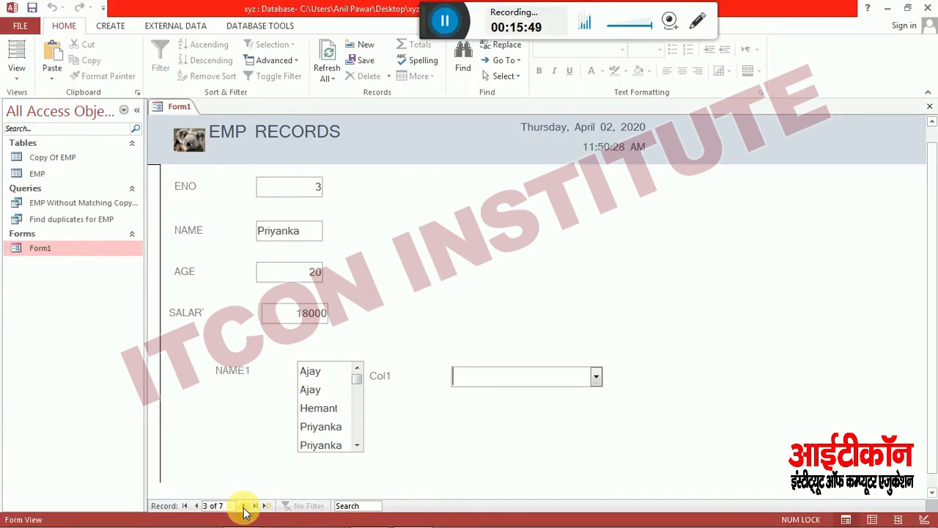
{"action": "left_click", "coordinate": [245, 505]}
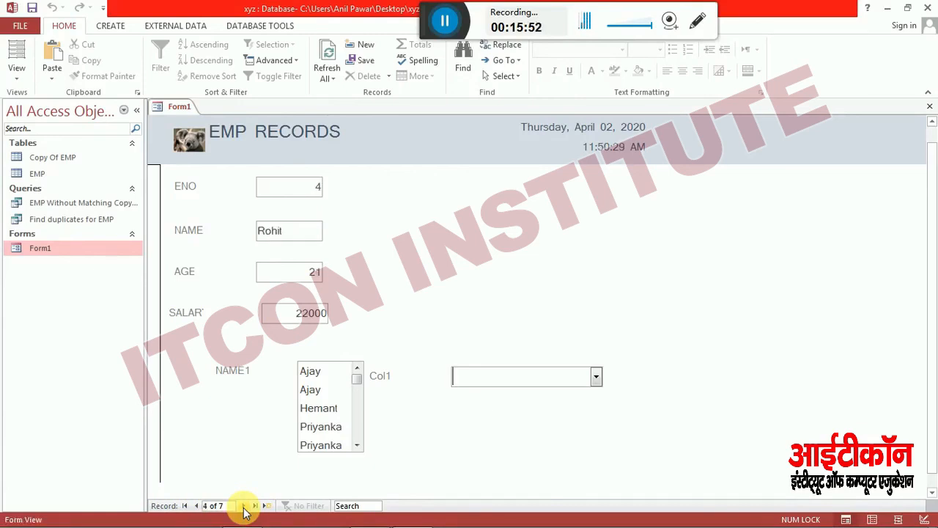
{"action": "left_click", "coordinate": [246, 505]}
{"action": "left_click", "coordinate": [245, 505]}
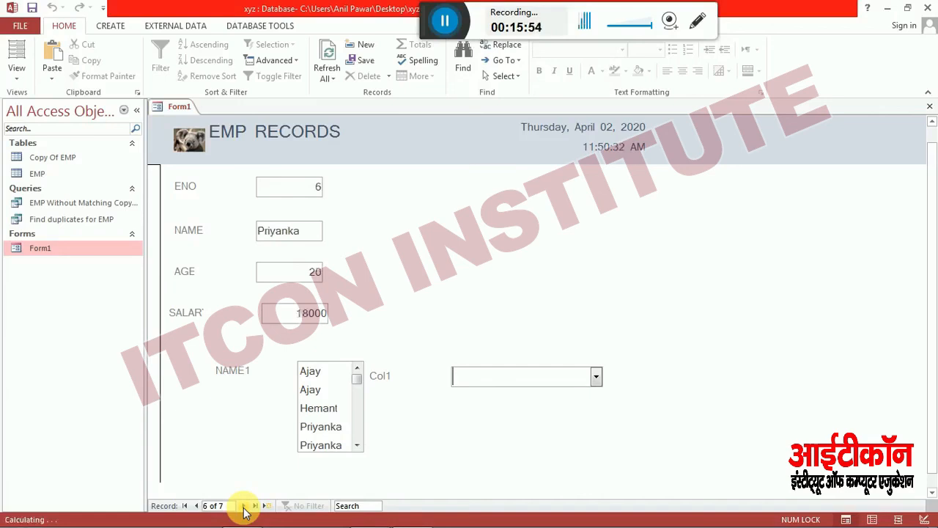
{"action": "left_click", "coordinate": [246, 506]}
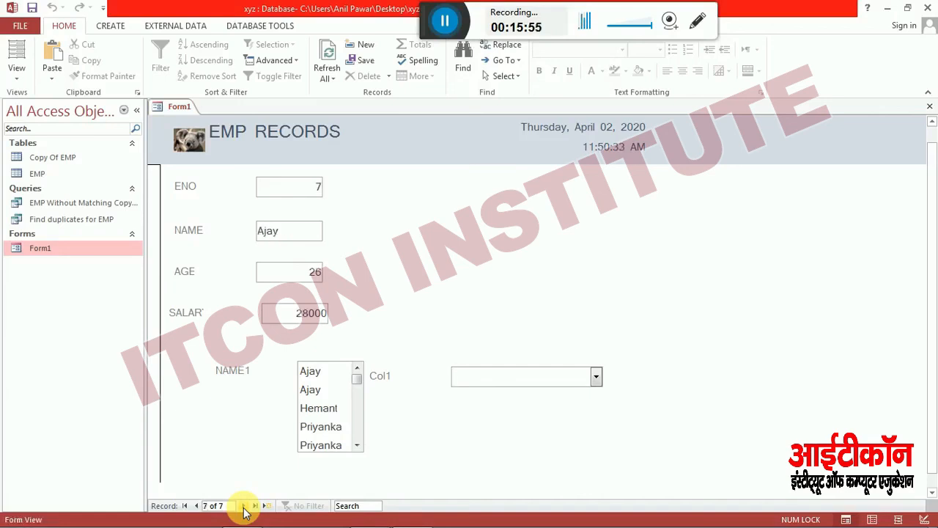
- Page backward through the EMP records one at a time to the first record
{"action": "left_click", "coordinate": [198, 511]}
{"action": "left_click", "coordinate": [198, 511]}
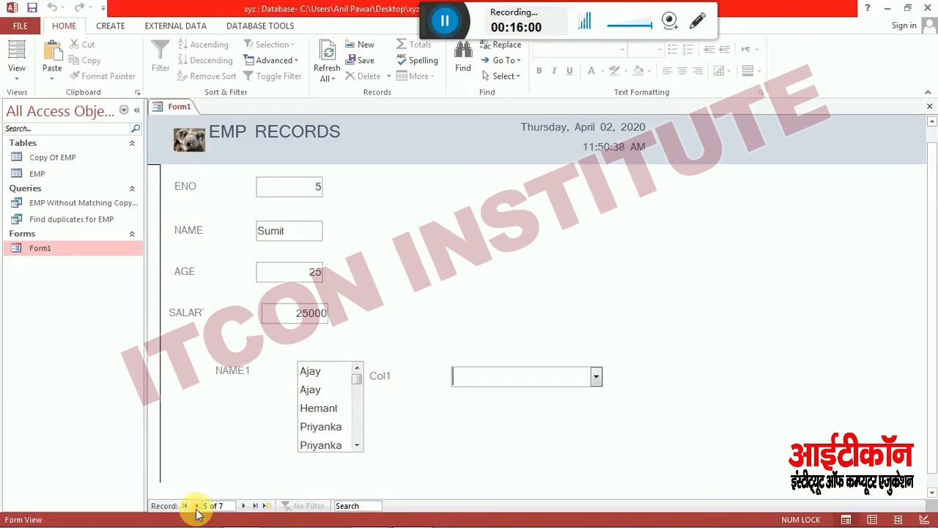
{"action": "left_click", "coordinate": [198, 511]}
{"action": "left_click", "coordinate": [198, 511]}
{"action": "left_click", "coordinate": [198, 511]}
{"action": "left_click", "coordinate": [198, 510]}
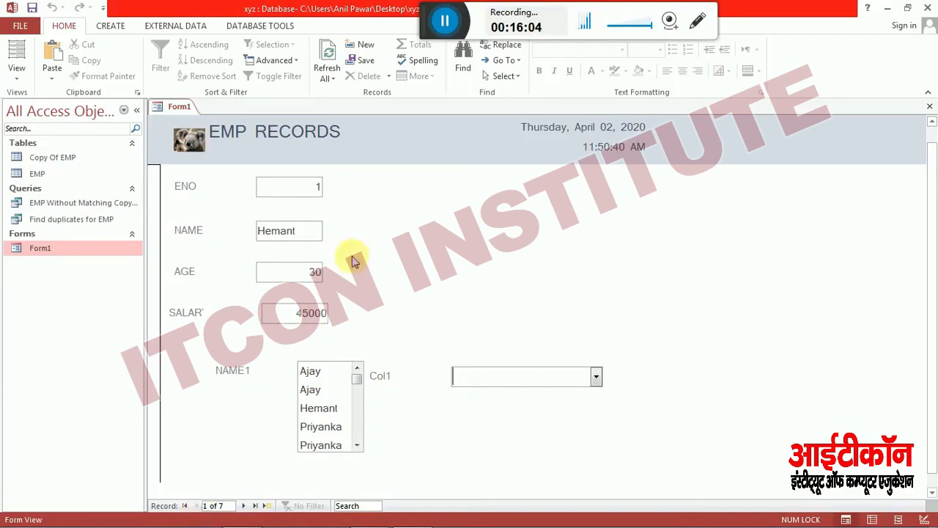